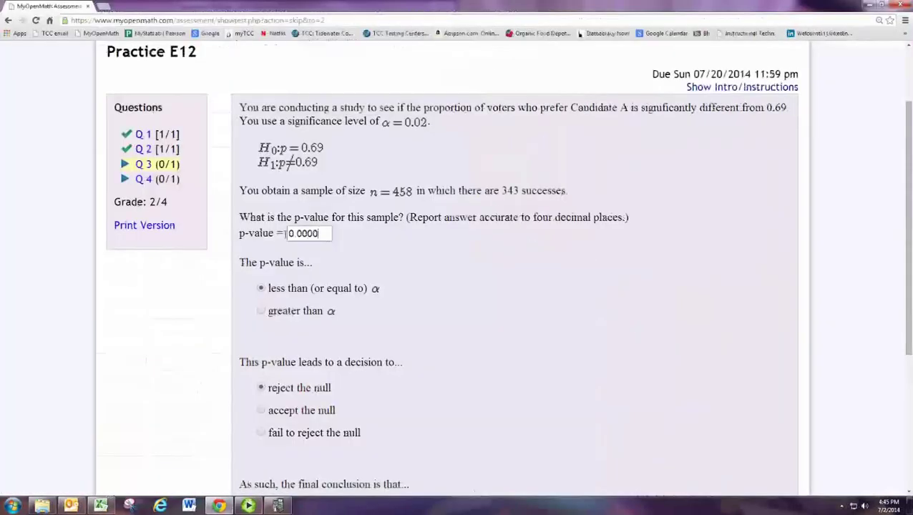
Delete the placeholder 0.0000 from the p-value answer box and switch to the Excel Prop-Test template.
{"action": "left_click_drag", "start_coordinate": [318, 233], "coordinate": [212, 236]}
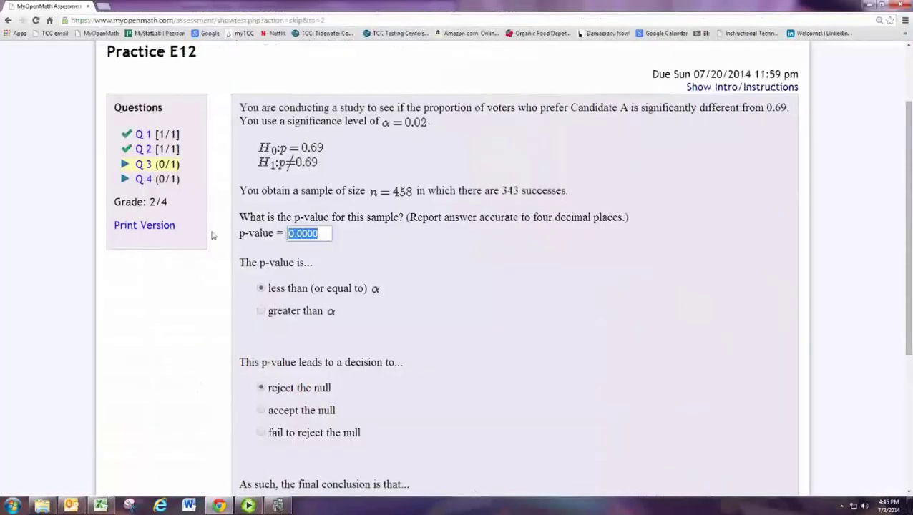
{"action": "key", "text": "BackSpace"}
{"action": "scroll", "coordinate": [315, 263], "scroll_direction": "up", "scroll_amount": 3}
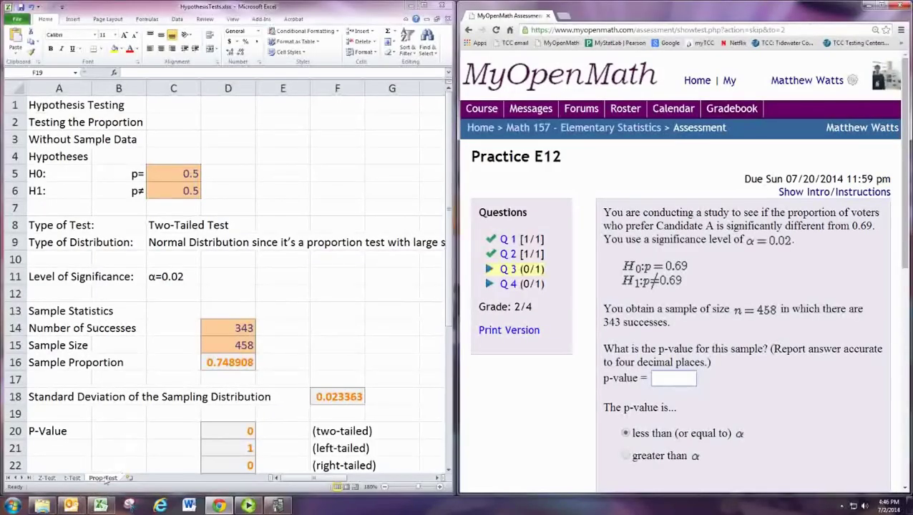
{"action": "left_click", "coordinate": [107, 478]}
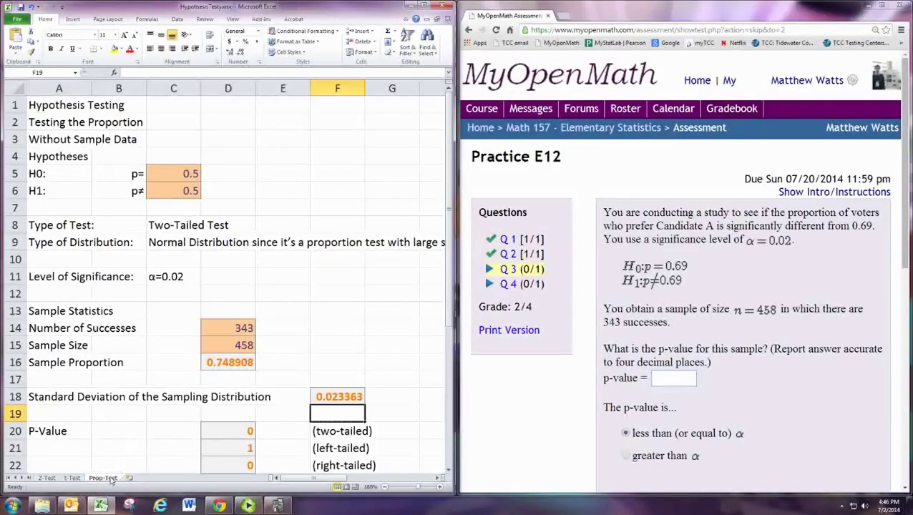
{"action": "left_click", "coordinate": [178, 166]}
Set the template's proportions in C5 and C6 to 0.69 and successes in D14 to 343, giving p-value 0.006413.
{"action": "type", "text": "0.69"}
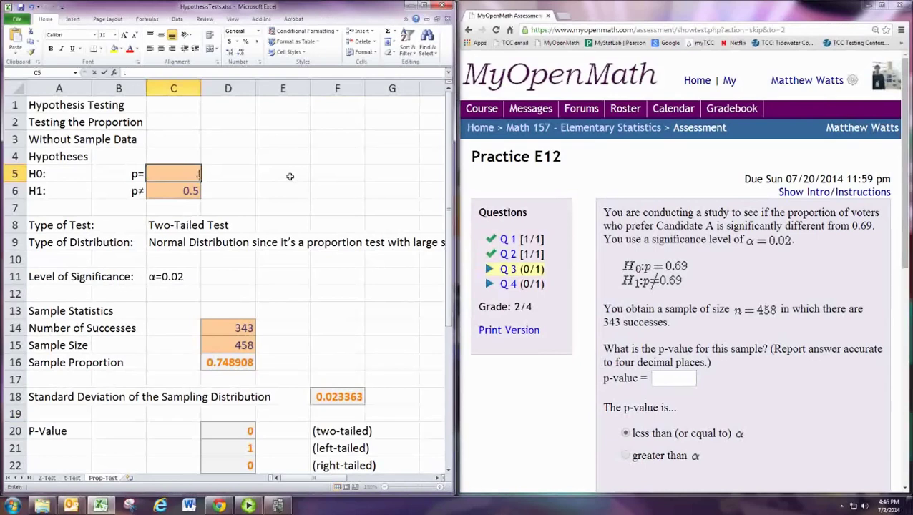
{"action": "key", "text": "Return"}
{"action": "type", "text": "069"}
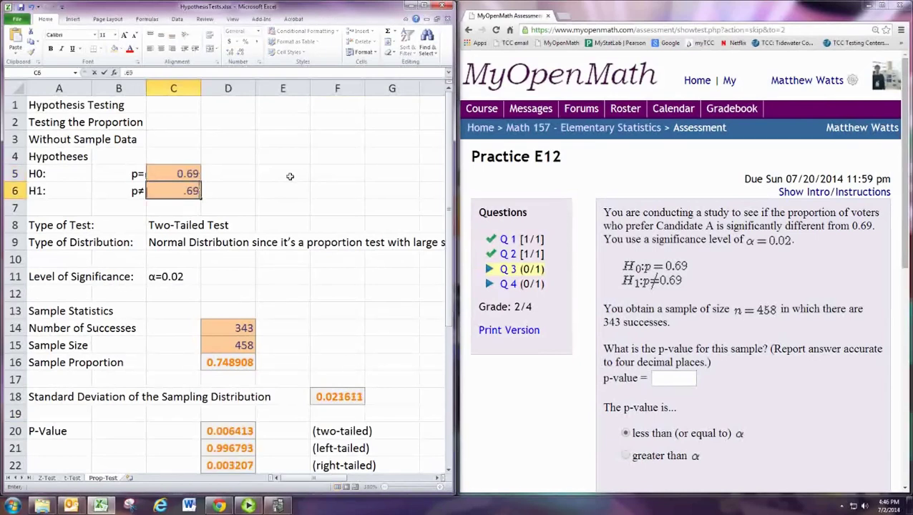
{"action": "key", "text": "Return"}
{"action": "key", "text": "Down"}
{"action": "key", "text": "Down"}
{"action": "key", "text": "Down"}
{"action": "key", "text": "Down"}
{"action": "key", "text": "Down"}
{"action": "key", "text": "Down"}
{"action": "key", "text": "Down"}
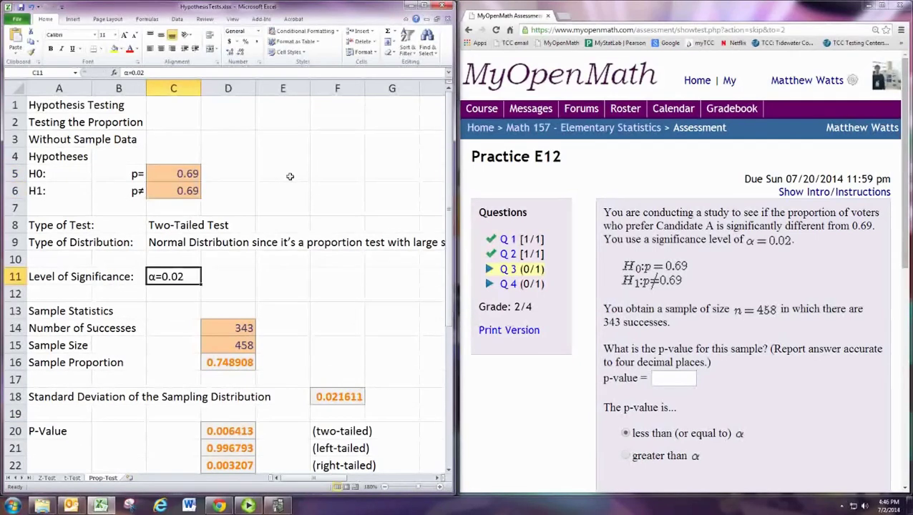
{"action": "key", "text": "Right"}
{"action": "type", "text": "343"}
{"action": "key", "text": "Return"}
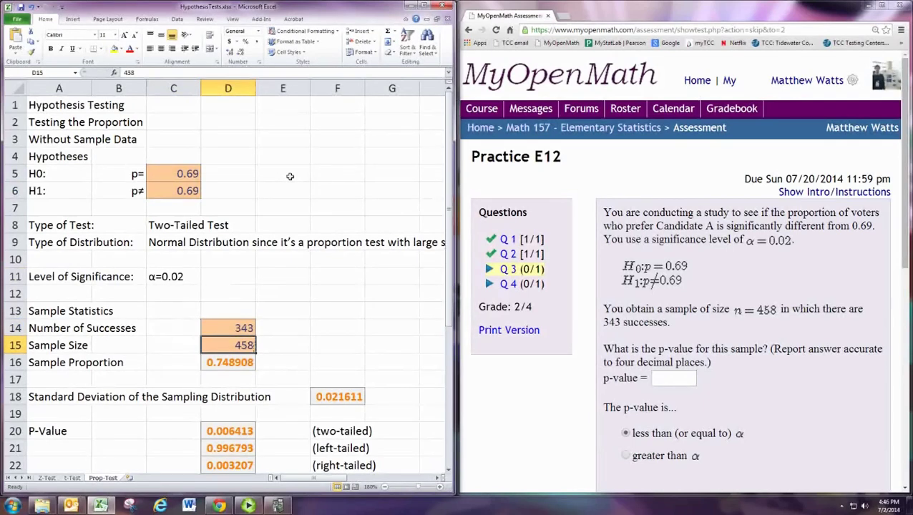
{"action": "key", "text": "Down"}
{"action": "key", "text": "Down"}
{"action": "key", "text": "Down"}
{"action": "key", "text": "Down"}
{"action": "key", "text": "Down"}
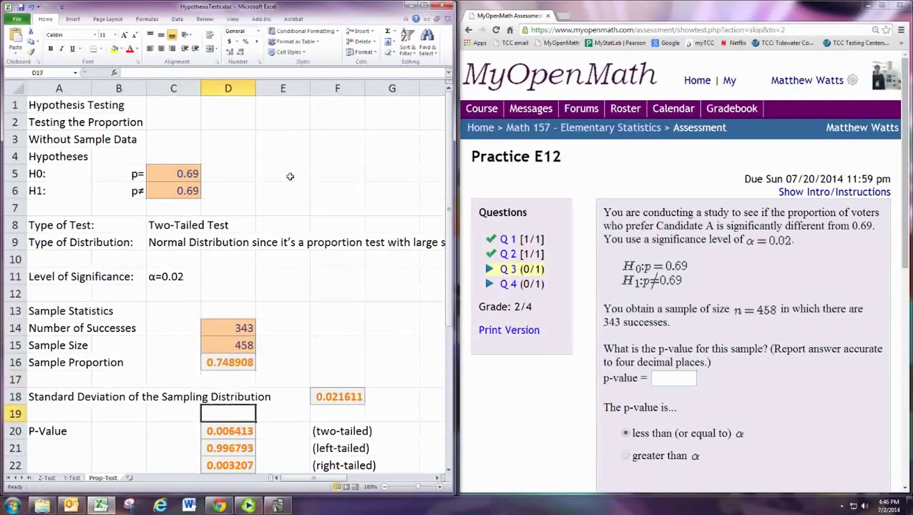
{"action": "scroll", "coordinate": [278, 322], "scroll_direction": "down", "scroll_amount": 2}
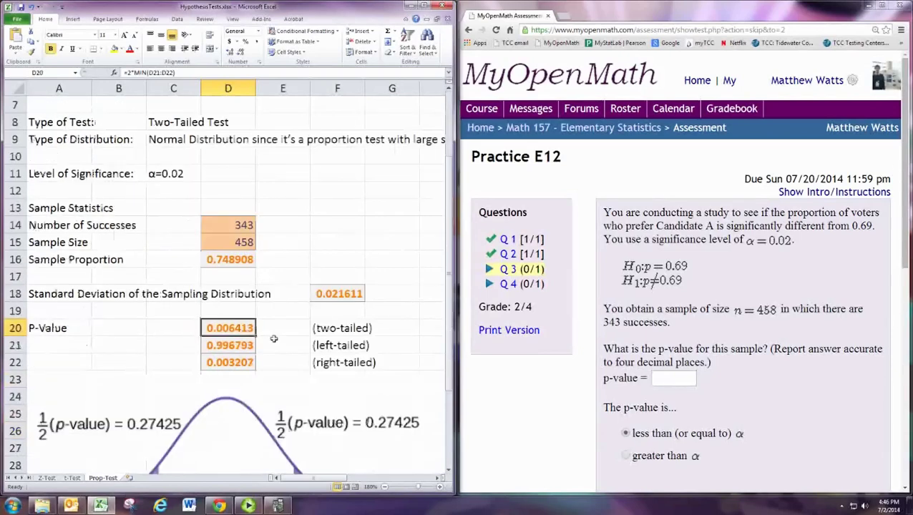
Enter .0064 as the p-value answer in MyOpenMath.
{"action": "left_click", "coordinate": [682, 375]}
{"action": "type", "text": ".0064"}
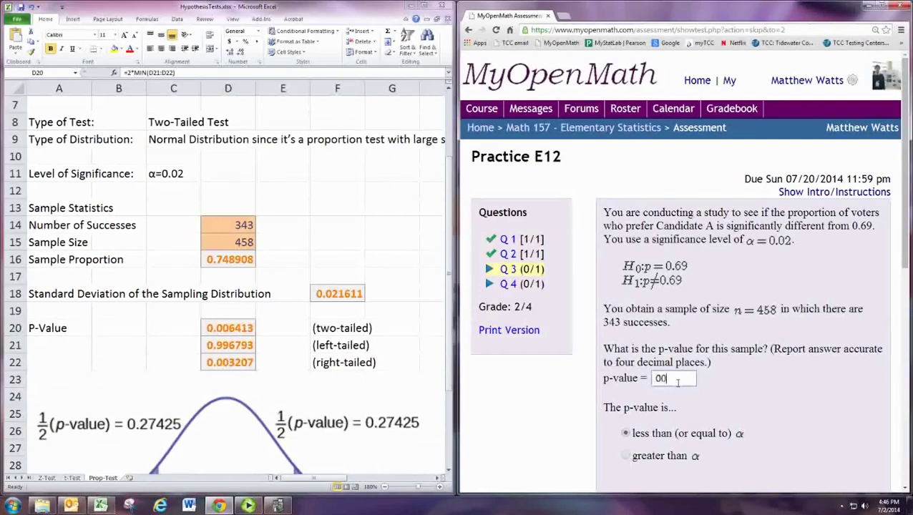
{"action": "left_click", "coordinate": [275, 507]}
{"action": "left_click", "coordinate": [108, 268]}
Open the TI-84 1-PropZTest screen with p0 .69 and x 343.
{"action": "left_click", "coordinate": [177, 257]}
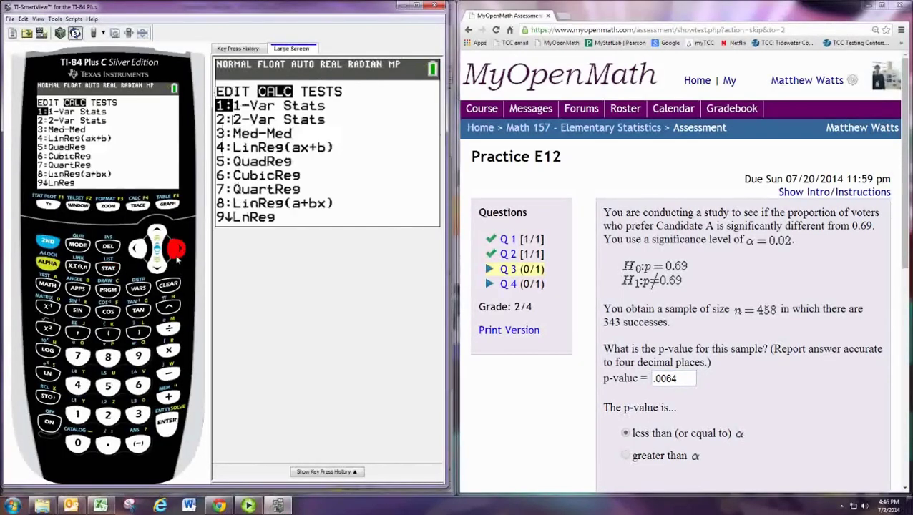
{"action": "left_click", "coordinate": [177, 256]}
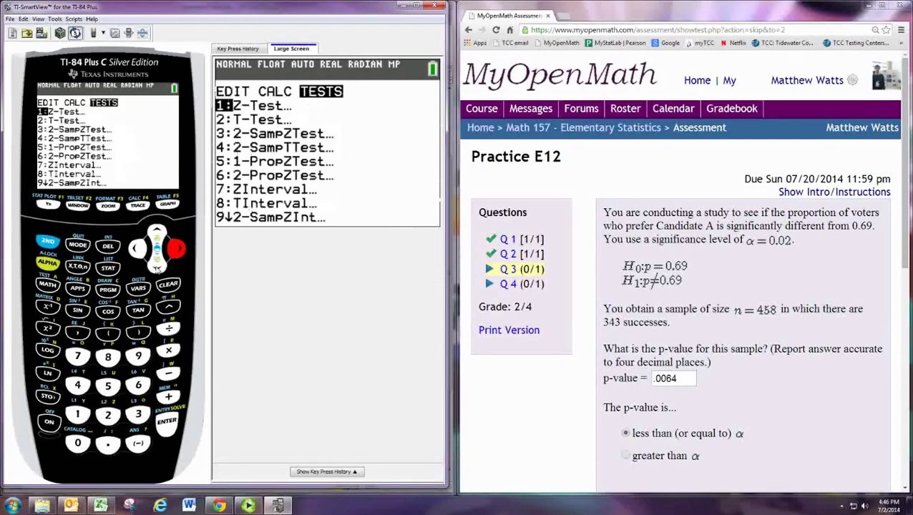
{"action": "key", "text": "5"}
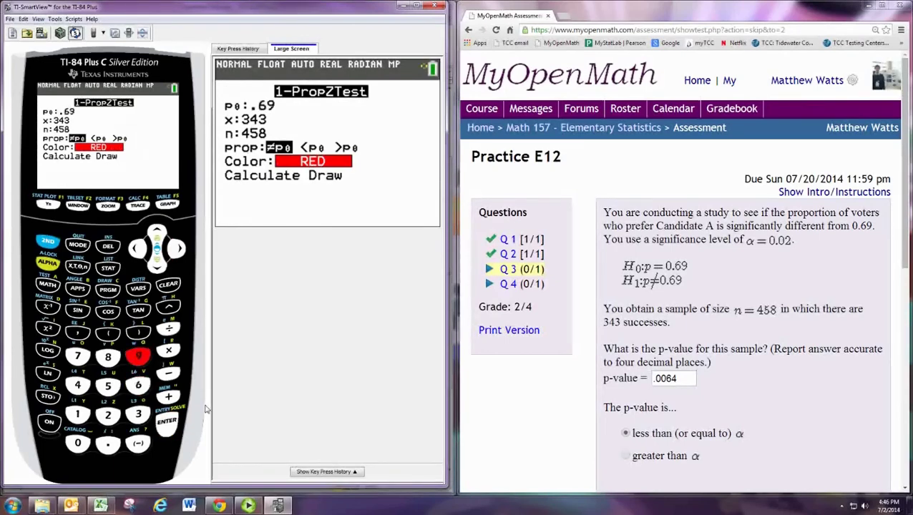
{"action": "key", "text": "Return"}
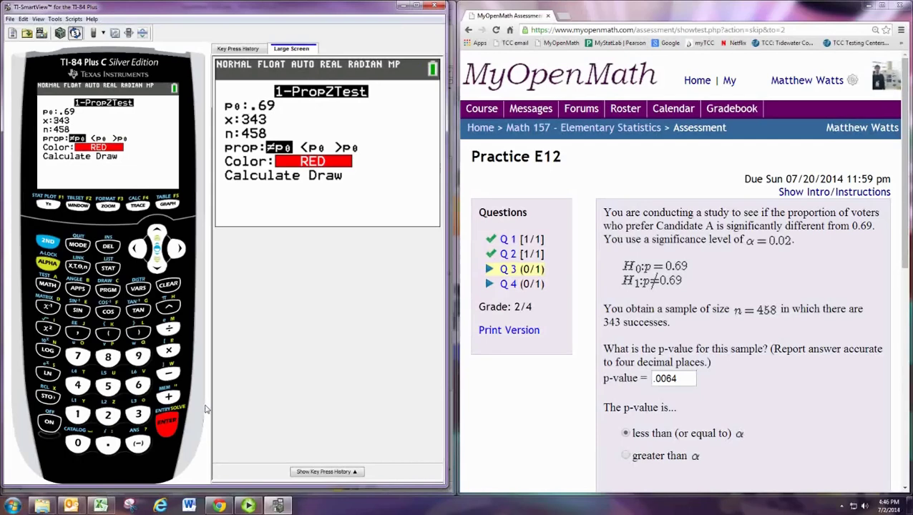
{"action": "key", "text": "Return"}
Set n to 458 with the ≠p0 alternative and calculate, giving p = .006413492.
{"action": "type", "text": "458"}
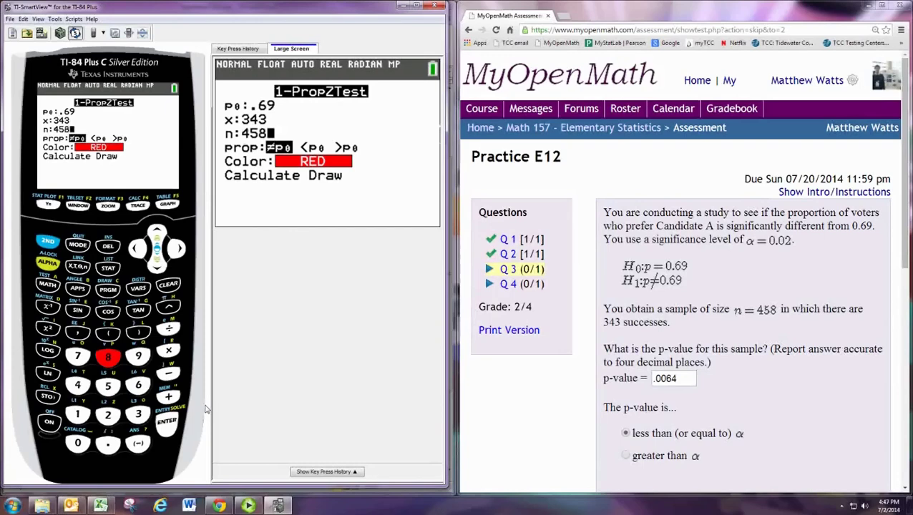
{"action": "key", "text": "Down"}
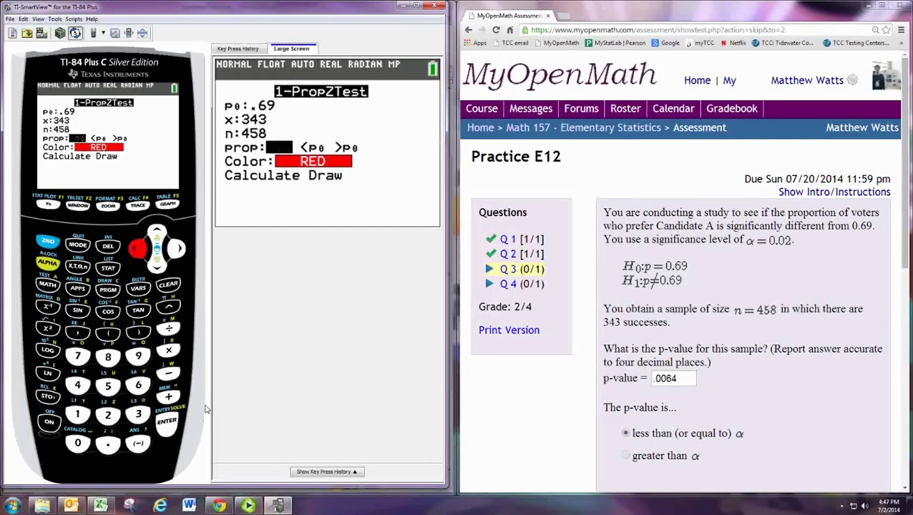
{"action": "key", "text": "Return"}
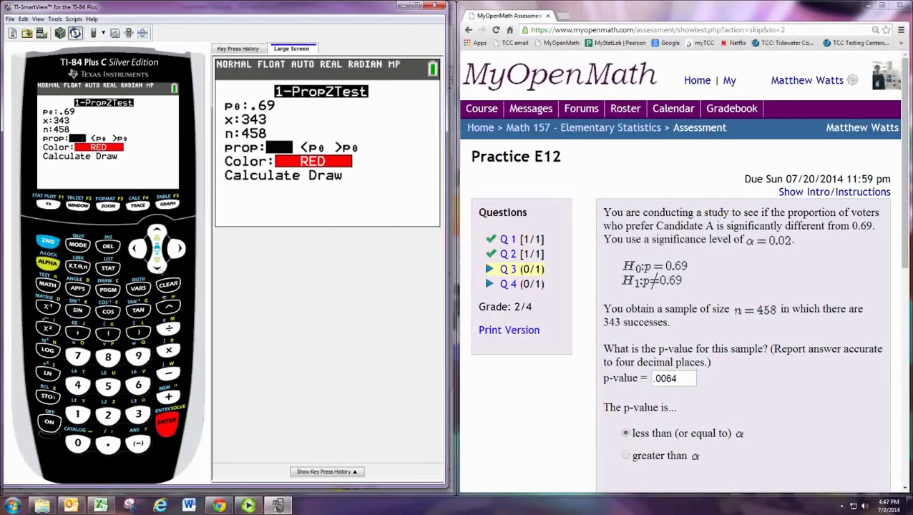
{"action": "left_click", "coordinate": [157, 265]}
{"action": "key", "text": "Return"}
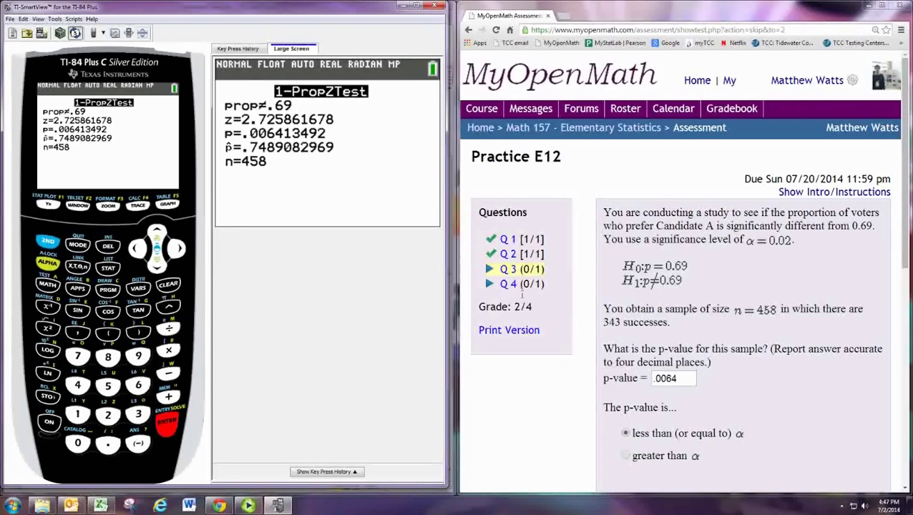
{"action": "left_click", "coordinate": [882, 6]}
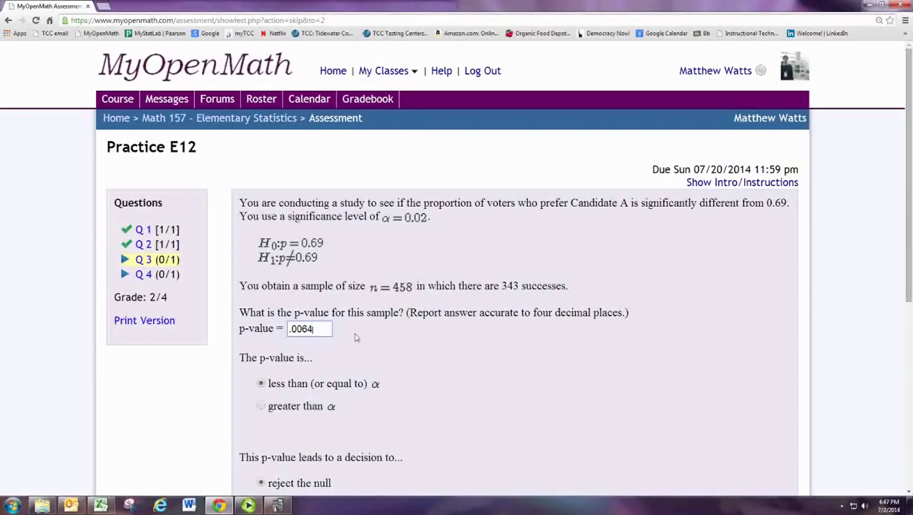
Scroll through the full-screen question to review the .0064 p-value and the decision options.
{"action": "scroll", "coordinate": [356, 337], "scroll_direction": "down", "scroll_amount": 1}
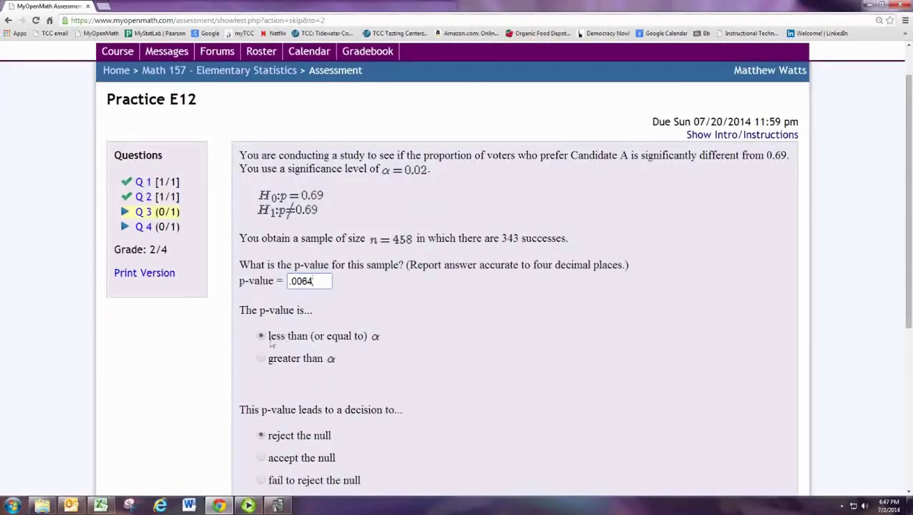
{"action": "scroll", "coordinate": [408, 350], "scroll_direction": "down", "scroll_amount": 1}
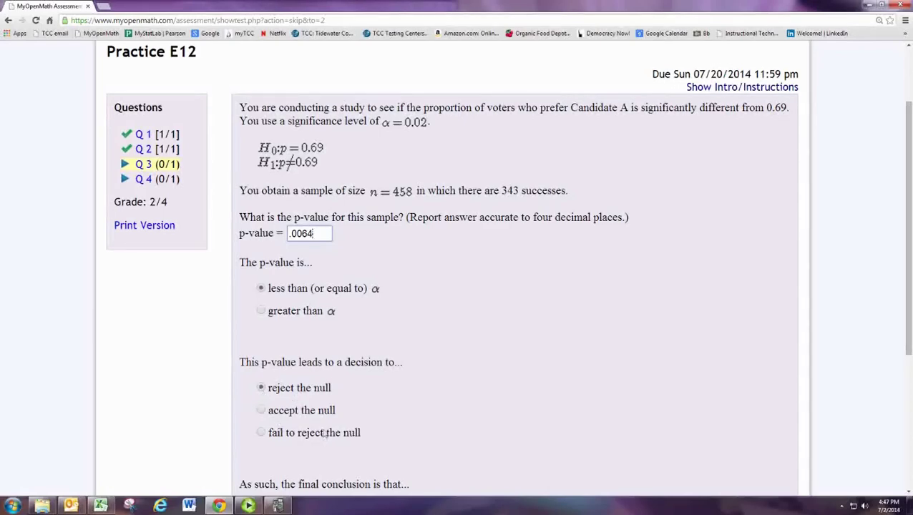
{"action": "scroll", "coordinate": [363, 404], "scroll_direction": "down", "scroll_amount": 1}
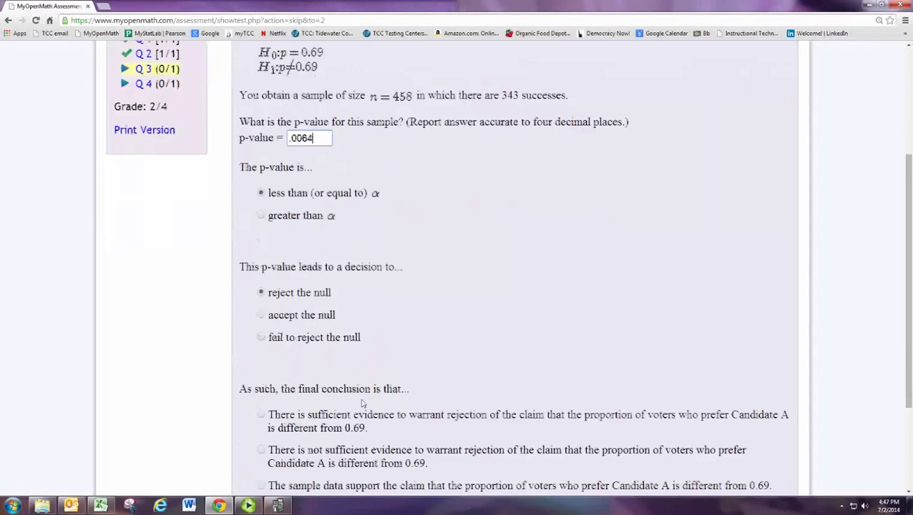
{"action": "scroll", "coordinate": [363, 404], "scroll_direction": "up", "scroll_amount": 2}
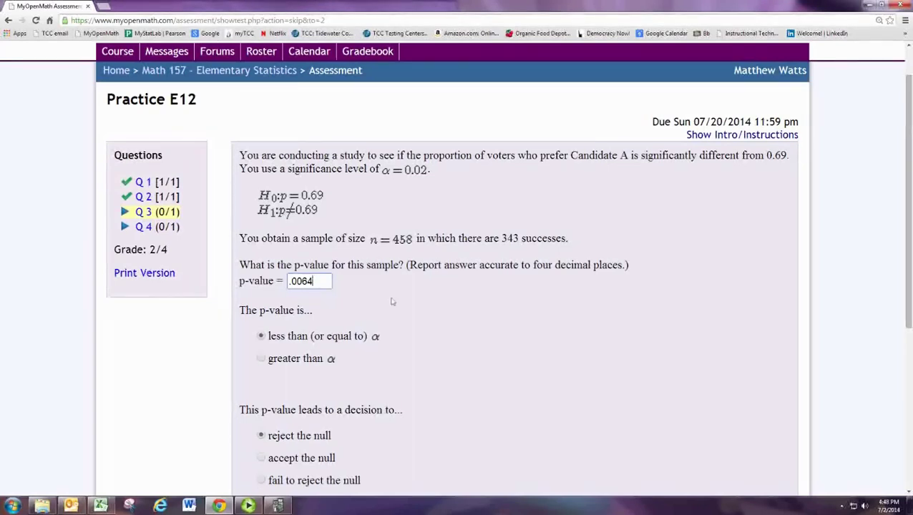
{"action": "scroll", "coordinate": [393, 301], "scroll_direction": "down", "scroll_amount": 3}
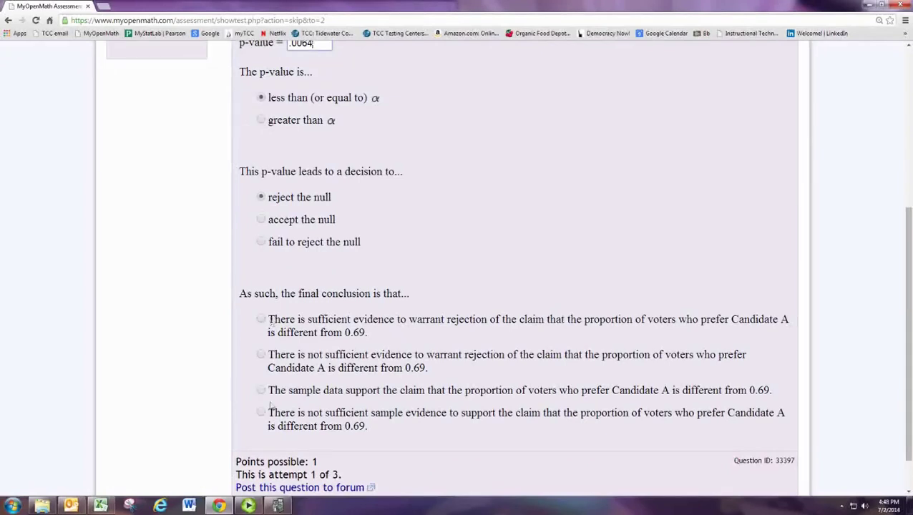
Select the conclusion that the sample data support the claim that Candidate A's proportion differs from 0.69.
{"action": "left_click", "coordinate": [287, 392]}
{"action": "scroll", "coordinate": [422, 396], "scroll_direction": "up", "scroll_amount": 4}
{"action": "scroll", "coordinate": [423, 396], "scroll_direction": "up", "scroll_amount": 2}
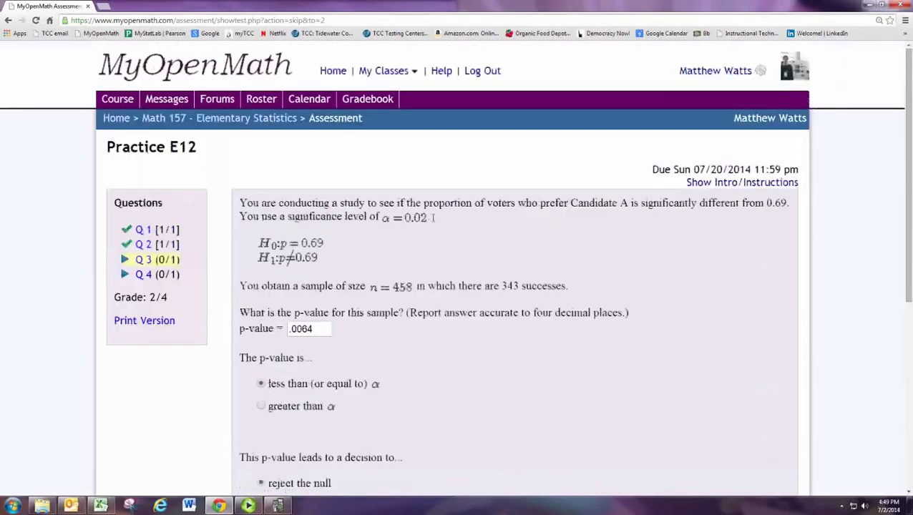